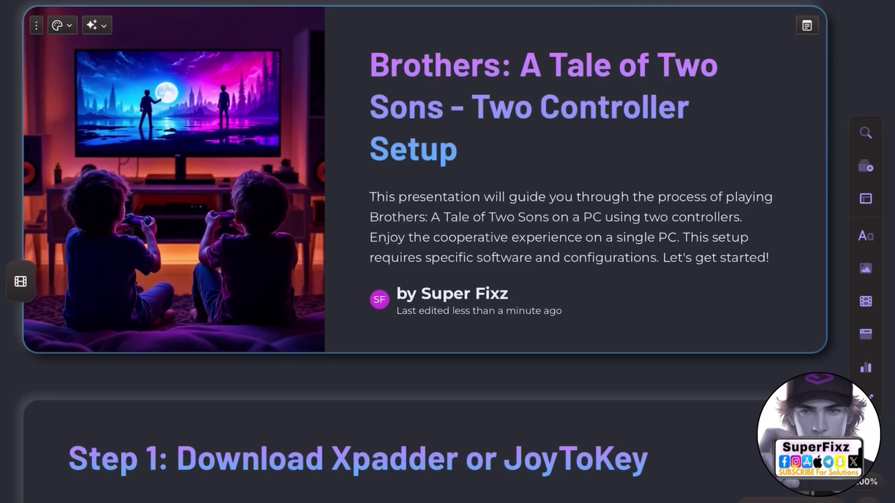
scroll(447, 251, "down", 3)
scroll(448, 252, "down", 3)
scroll(448, 251, "down", 3)
scroll(448, 252, "down", 3)
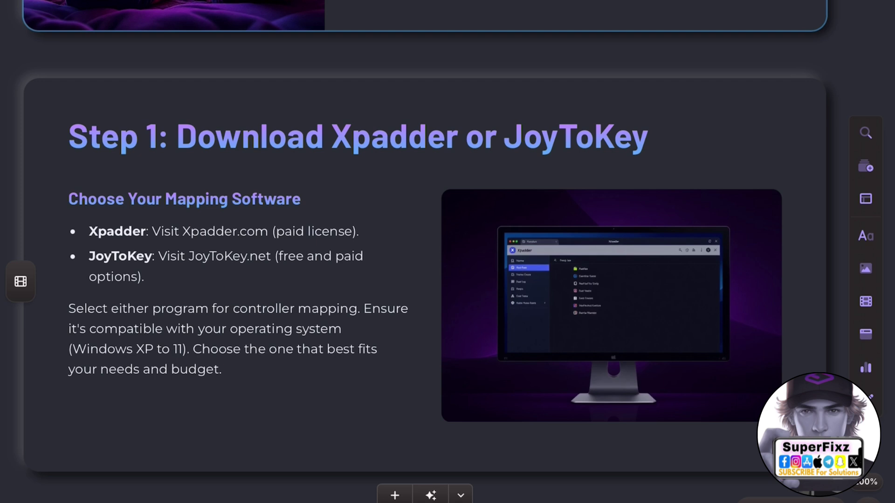
scroll(447, 252, "down", 3)
scroll(447, 252, "down", 1)
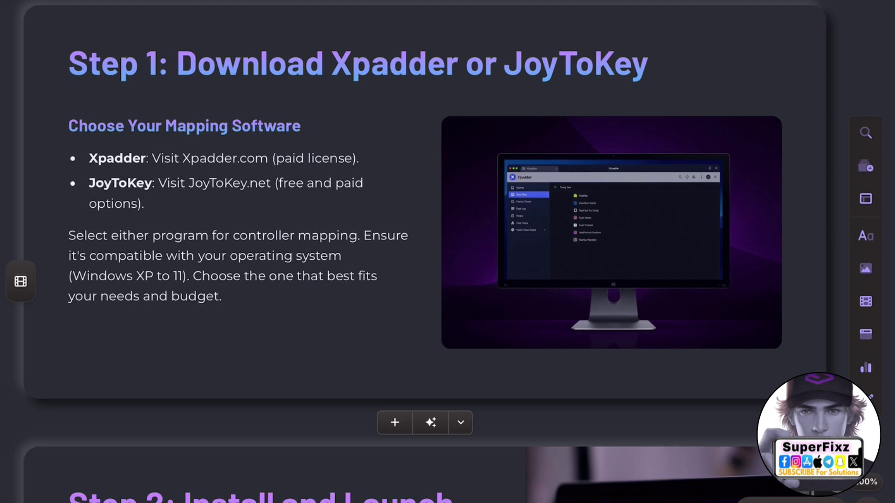
scroll(447, 252, "down", 3)
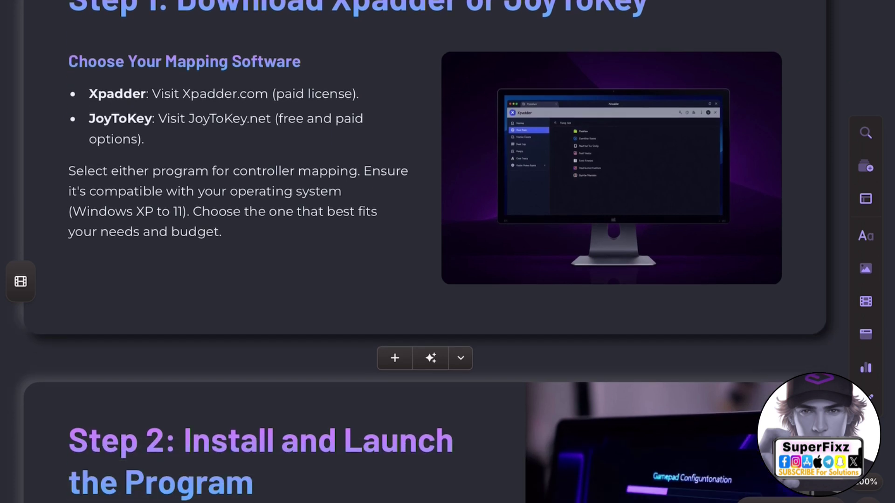
scroll(447, 252, "down", 3)
scroll(448, 253, "down", 2)
scroll(448, 251, "down", 2)
scroll(448, 252, "down", 1)
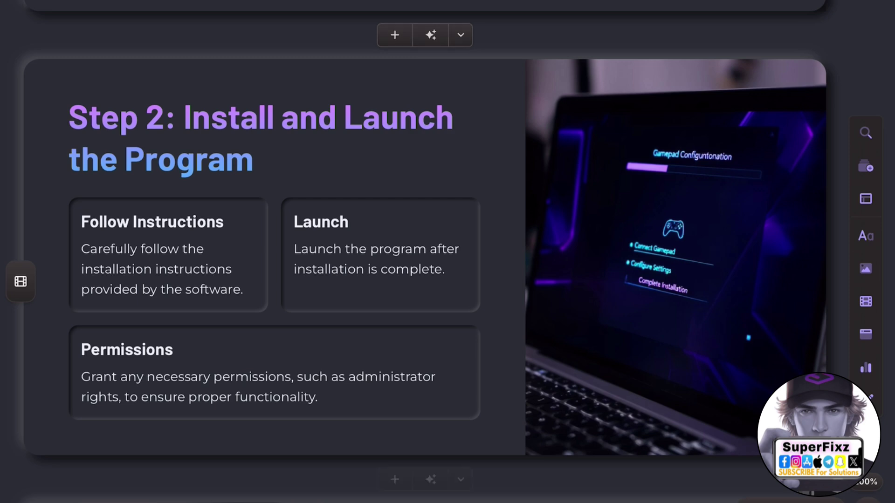
scroll(447, 252, "down", 4)
scroll(447, 251, "down", 3)
scroll(447, 252, "down", 1)
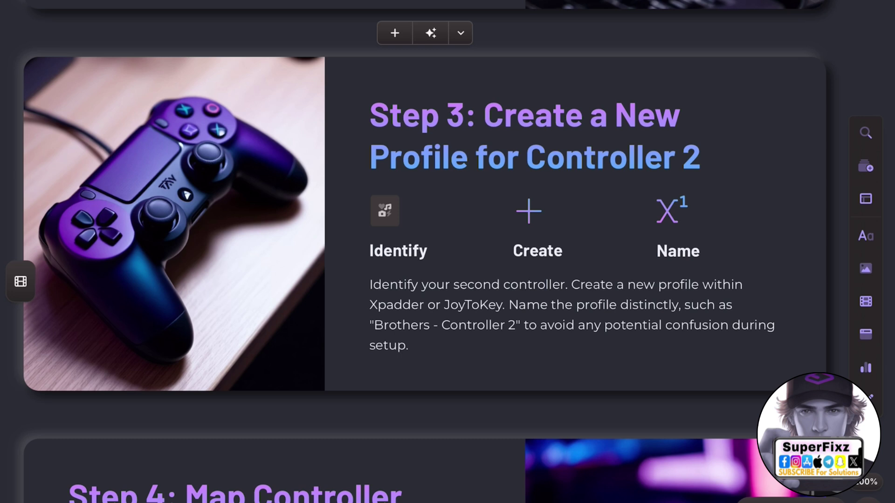
scroll(447, 251, "down", 3)
scroll(447, 251, "down", 3)
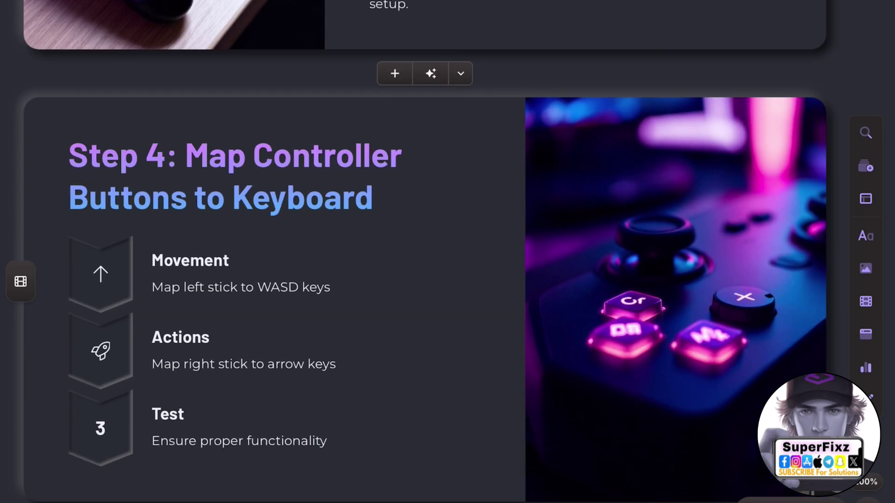
scroll(448, 252, "down", 2)
scroll(448, 251, "down", 1)
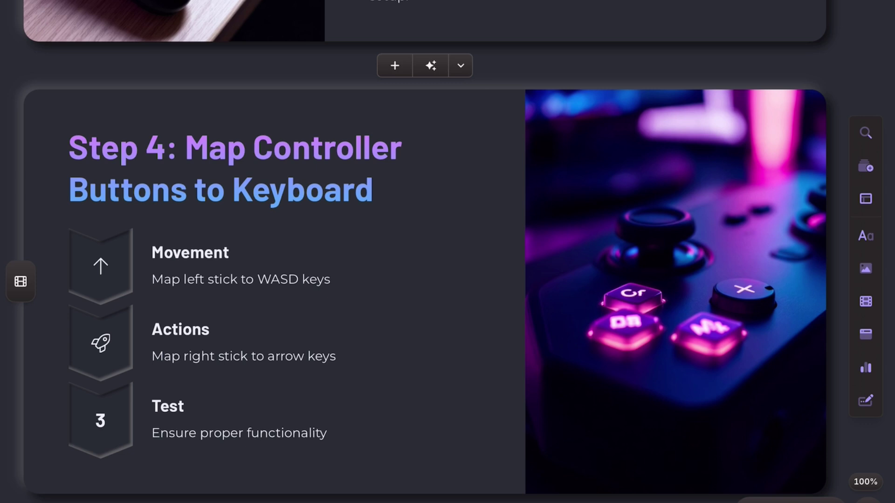
scroll(447, 252, "down", 2)
scroll(447, 251, "down", 2)
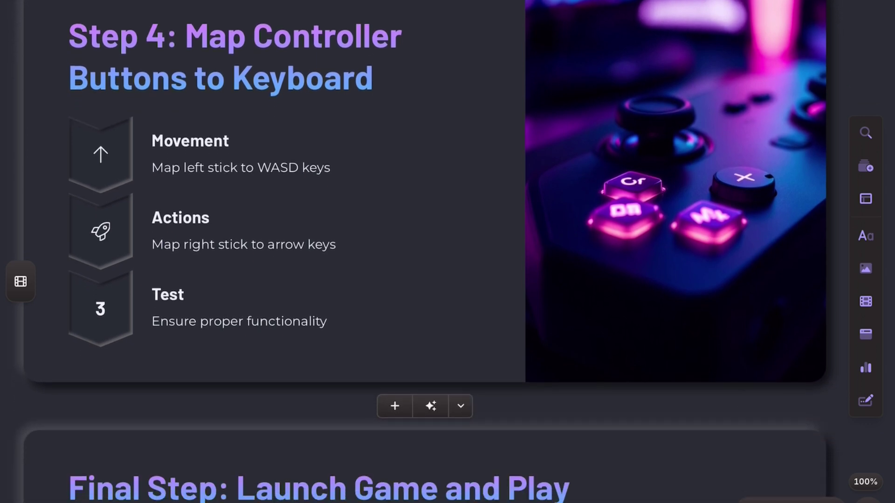
scroll(447, 251, "down", 1)
scroll(447, 251, "down", 3)
scroll(448, 251, "down", 1)
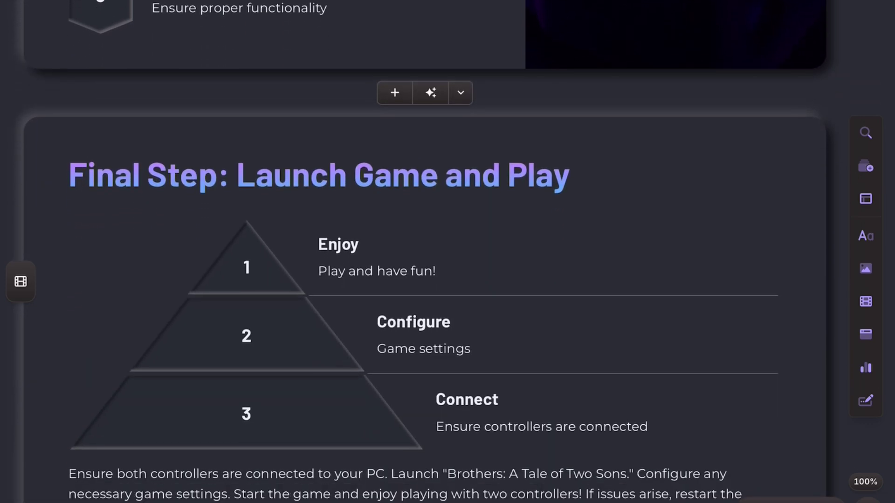
scroll(448, 252, "up", 2)
scroll(447, 252, "up", 3)
scroll(448, 251, "up", 1)
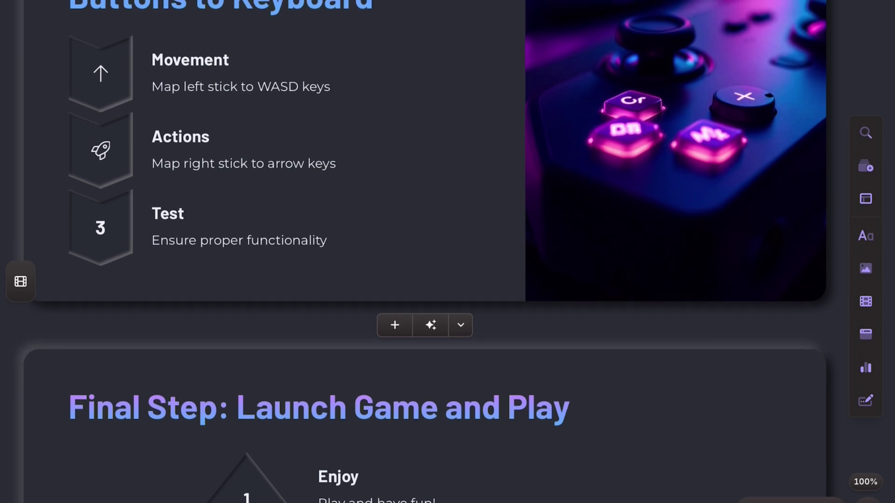
scroll(447, 252, "up", 1)
scroll(448, 252, "up", 2)
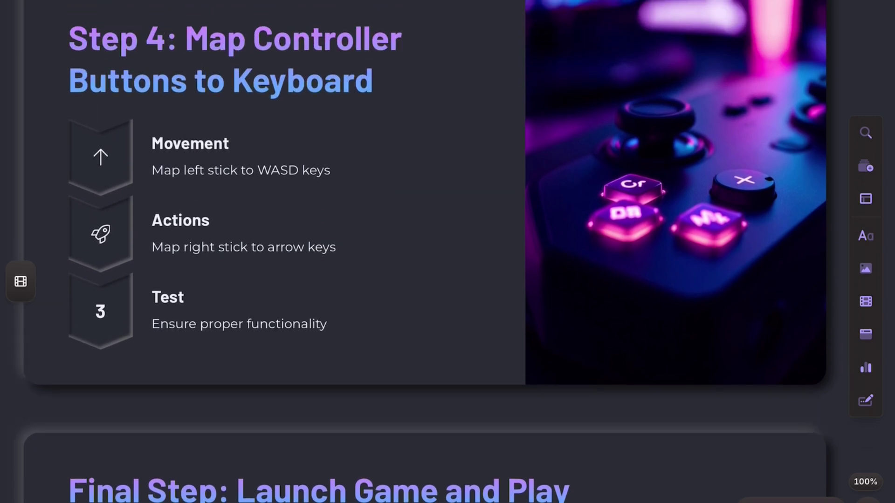
scroll(448, 252, "up", 1)
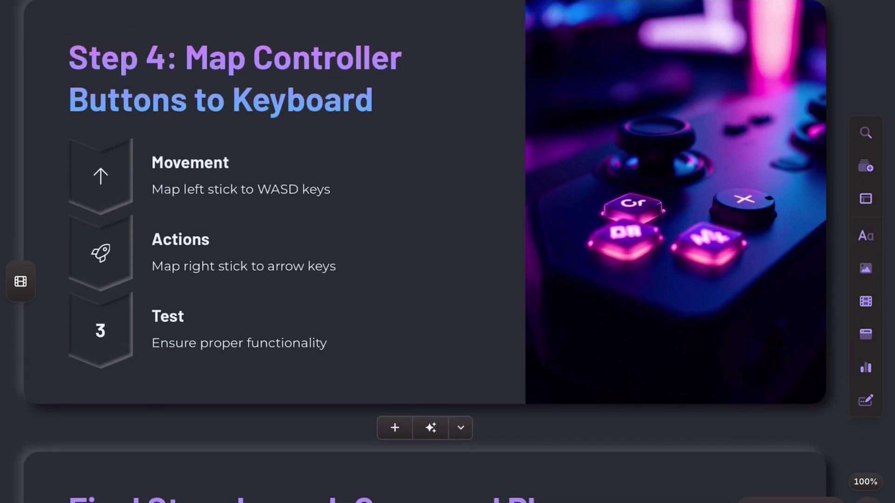
scroll(448, 252, "down", 5)
scroll(448, 252, "down", 1)
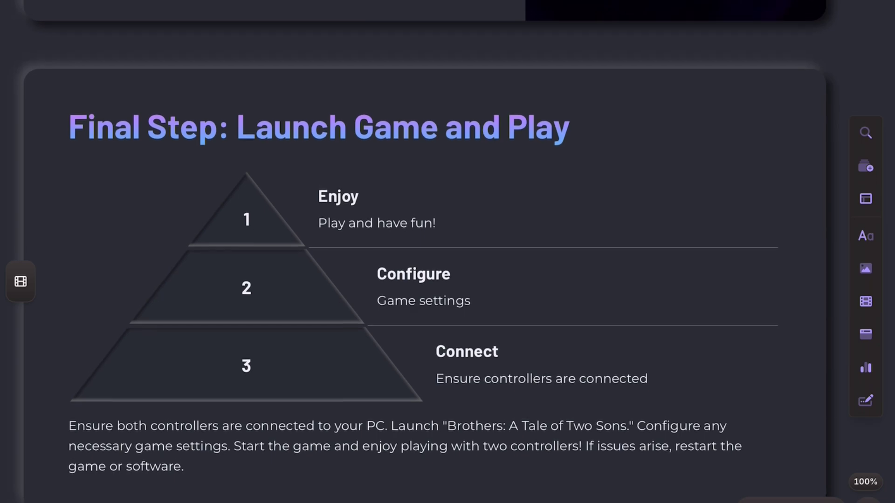
scroll(447, 252, "up", 5)
scroll(447, 252, "up", 4)
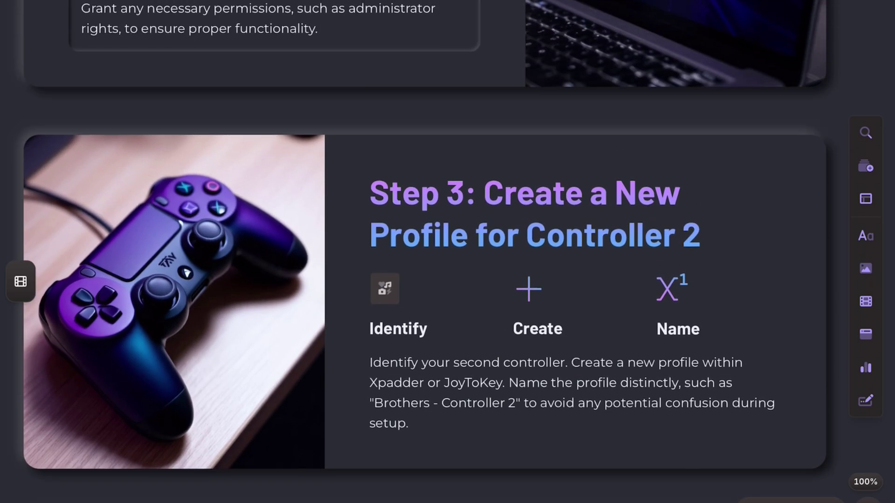
scroll(447, 252, "down", 3)
scroll(448, 252, "down", 5)
scroll(448, 252, "down", 3)
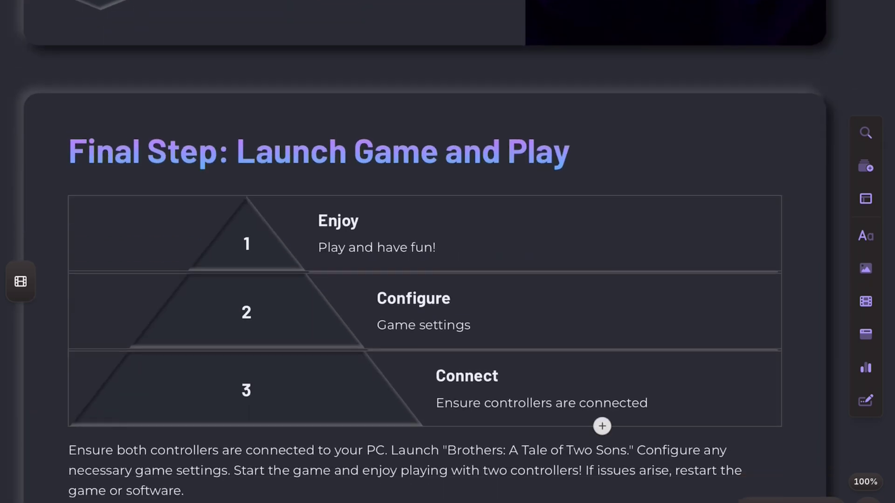
scroll(447, 252, "down", 1)
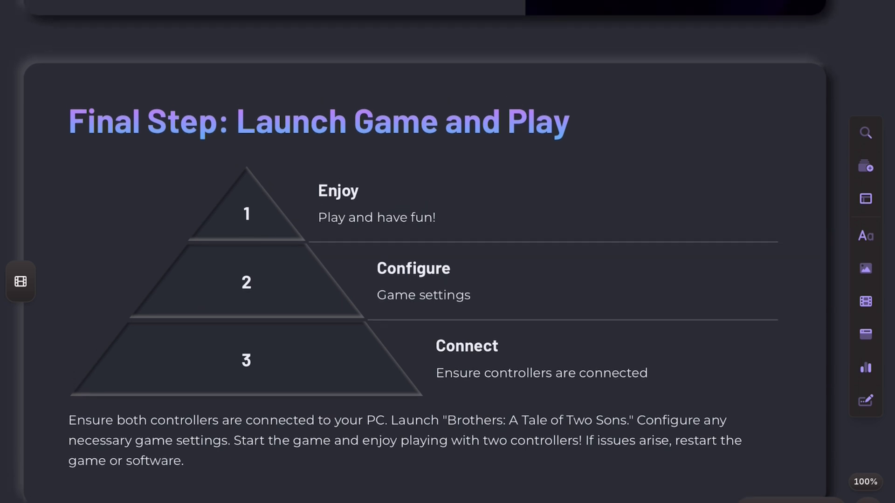